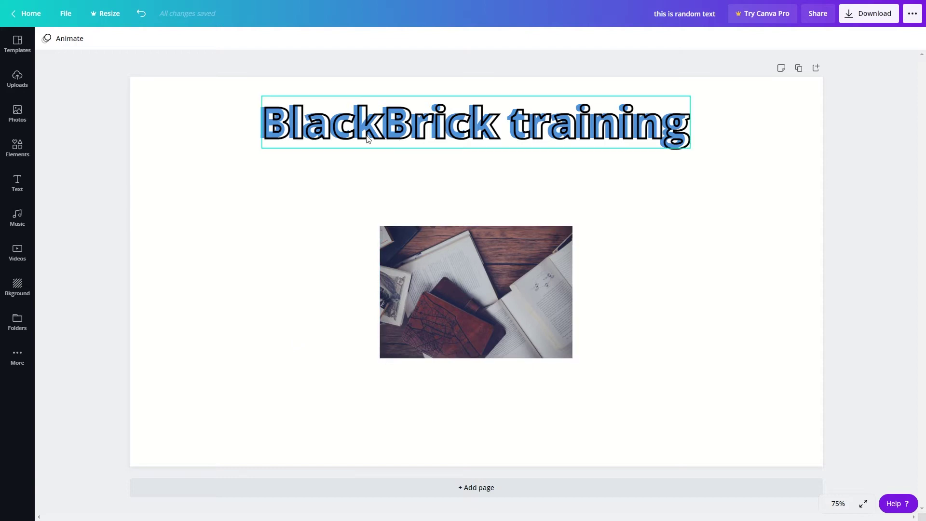
Move the BlackBrick training title down so it overlaps the books photo
left_click_drag(376, 129, 376, 276)
left_click(361, 336)
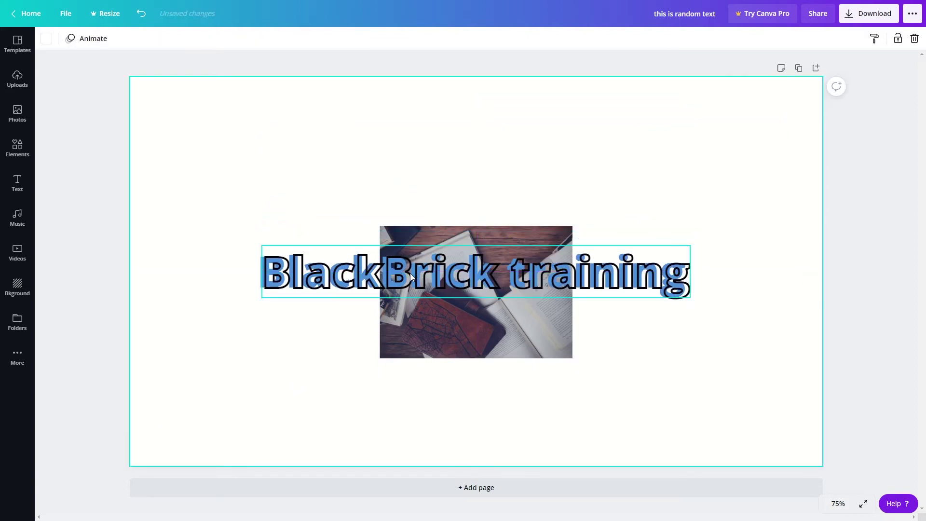
left_click(410, 273)
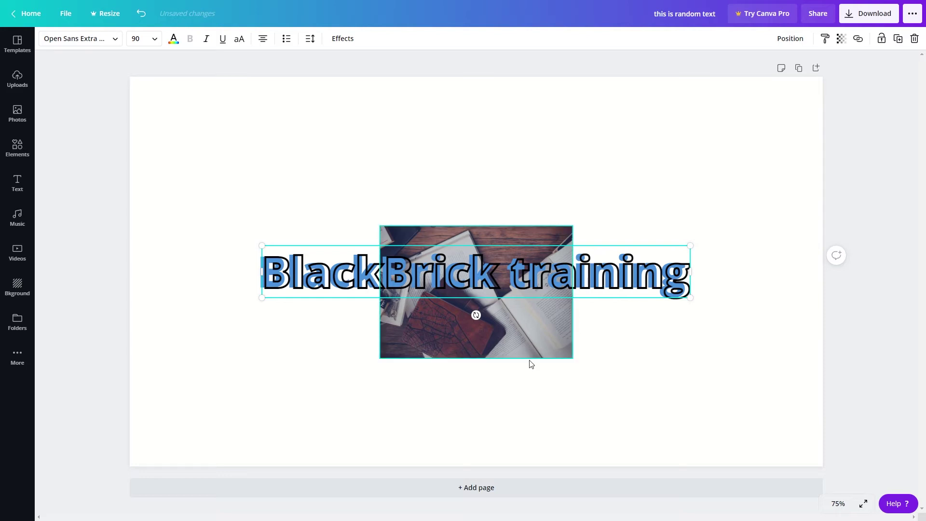
Reorder layers with Position Forward/Backward so the books photo sits behind the title
left_click(470, 345)
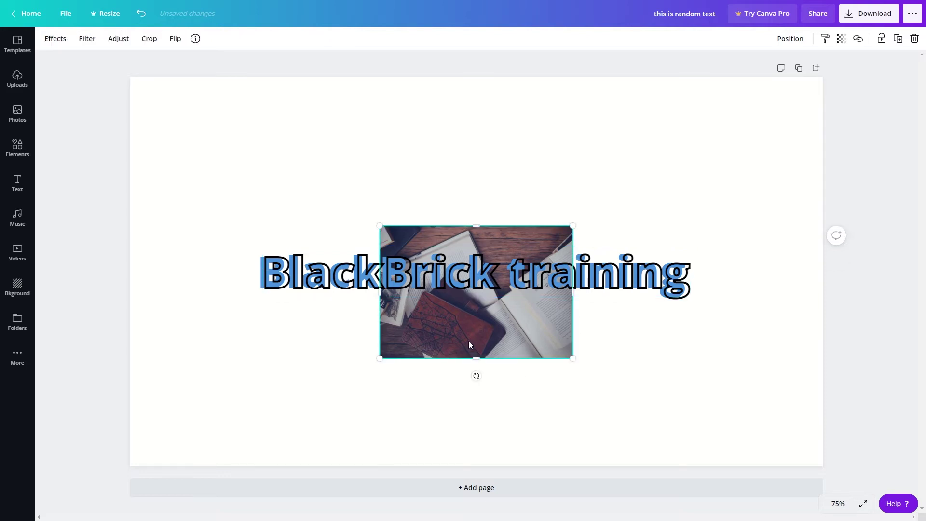
left_click(791, 39)
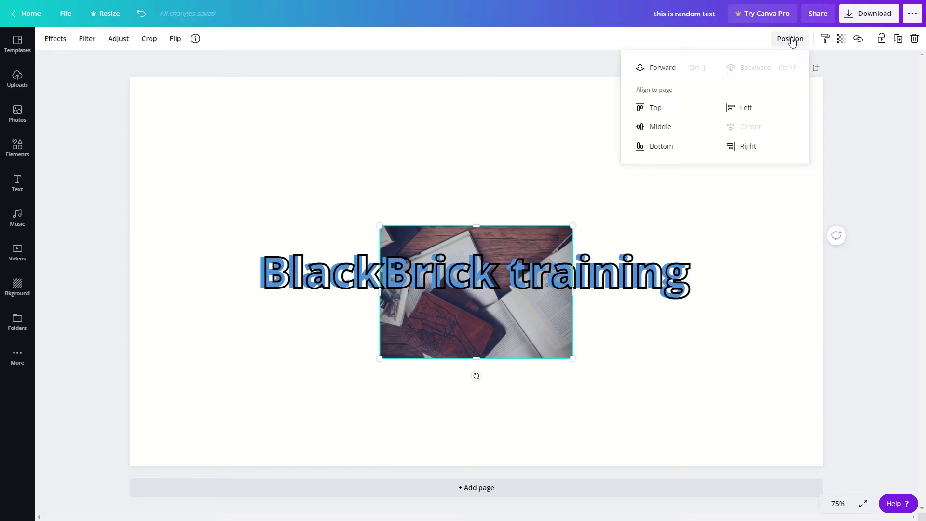
left_click(662, 71)
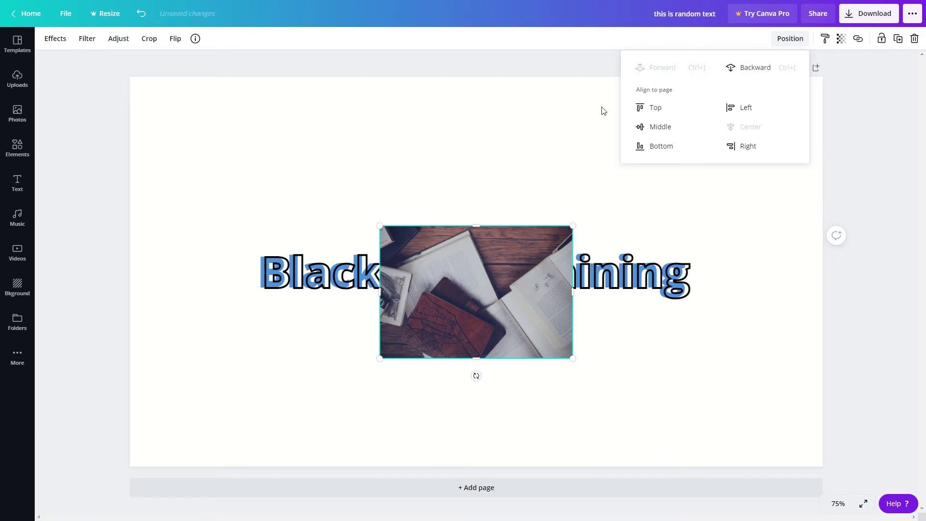
left_click(366, 269)
left_click(776, 47)
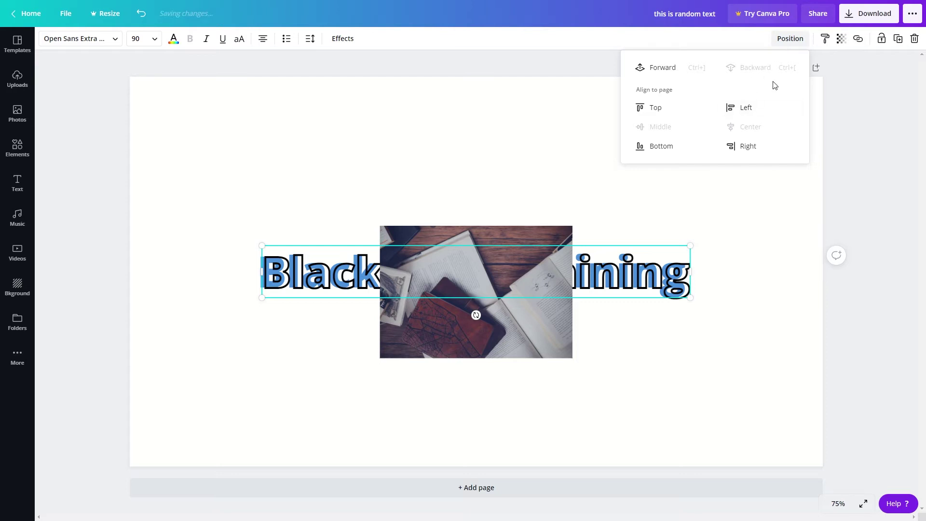
left_click(427, 134)
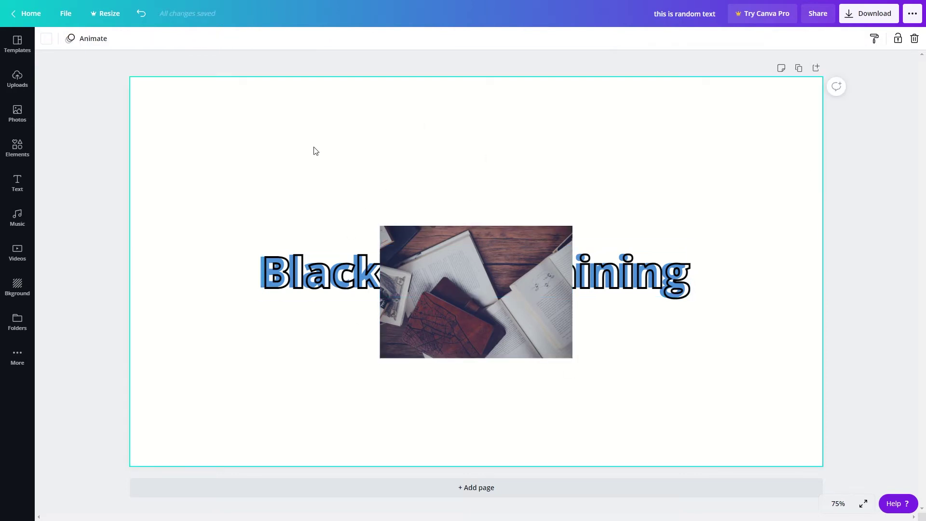
left_click(441, 247)
left_click(791, 45)
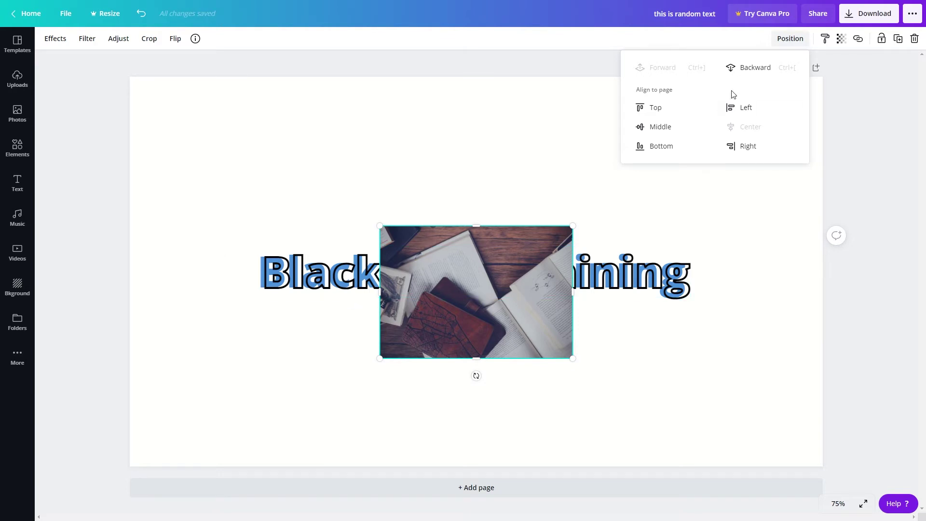
left_click(758, 73)
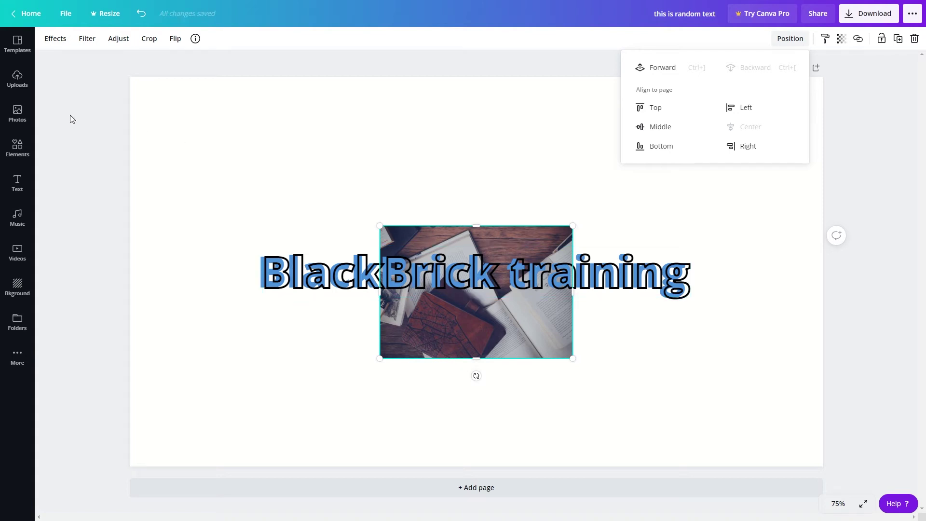
left_click(18, 130)
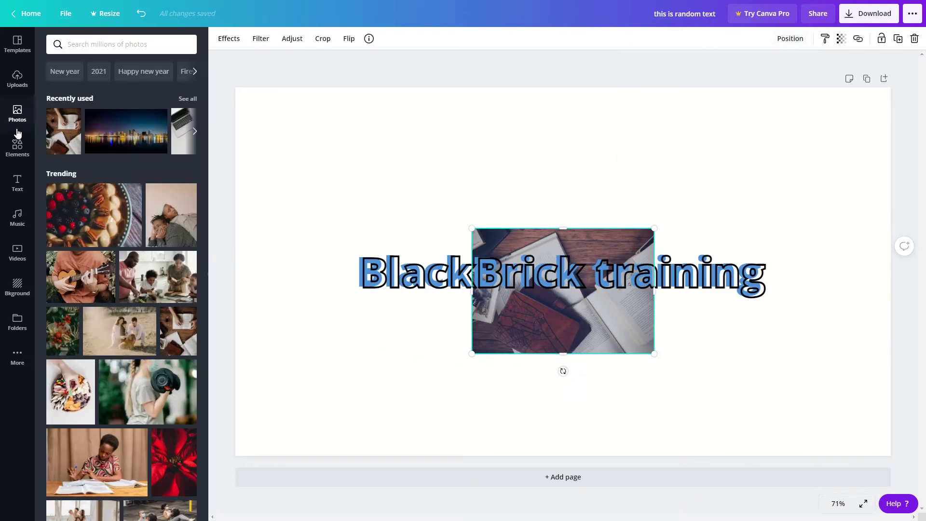
Add the night city skyline photo and send it behind the books photo and title
left_click(111, 135)
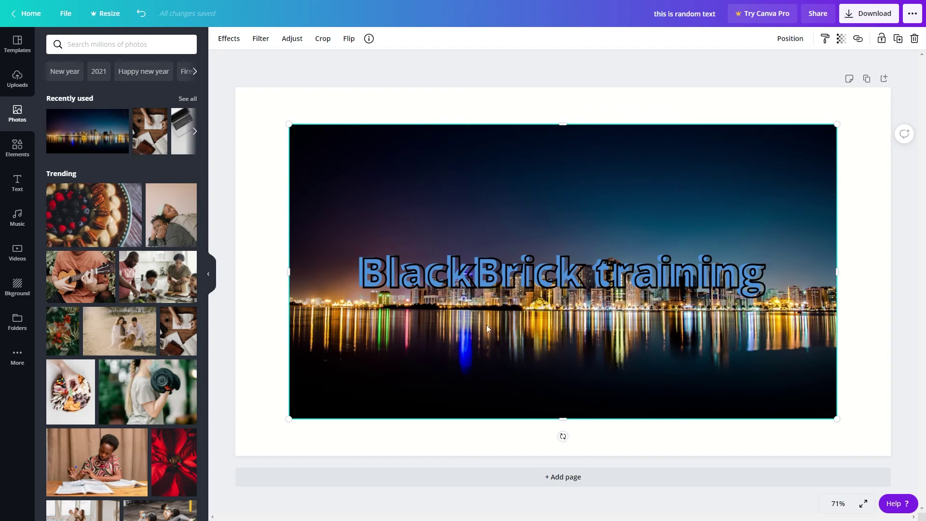
left_click(209, 274)
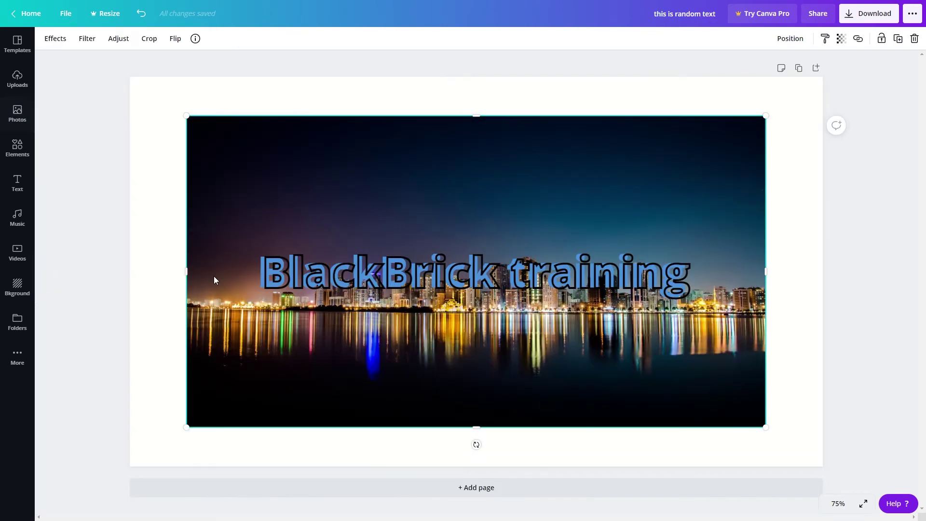
key("ctrl+z")
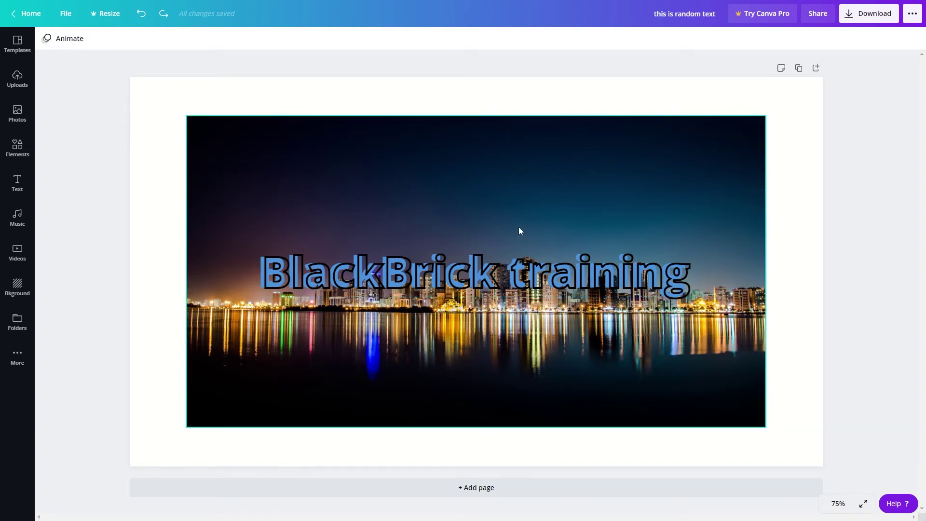
left_click(663, 155)
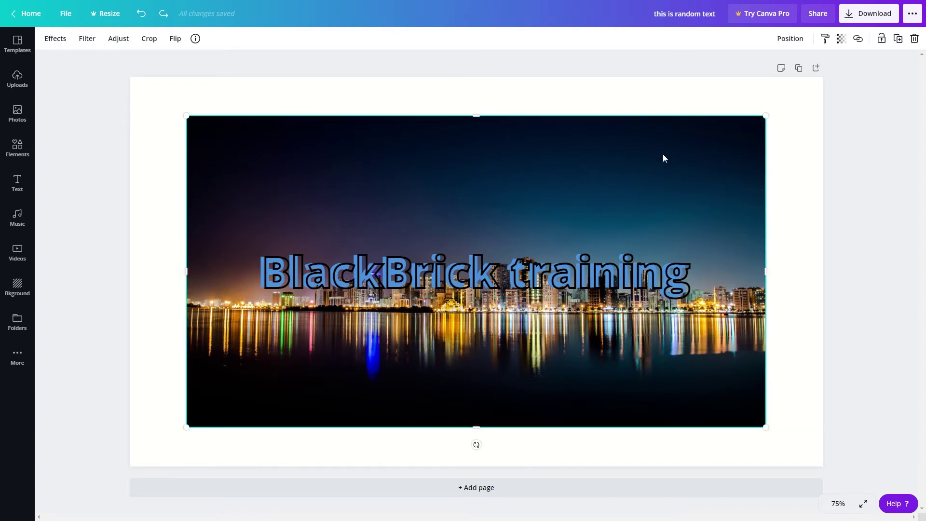
left_click(790, 39)
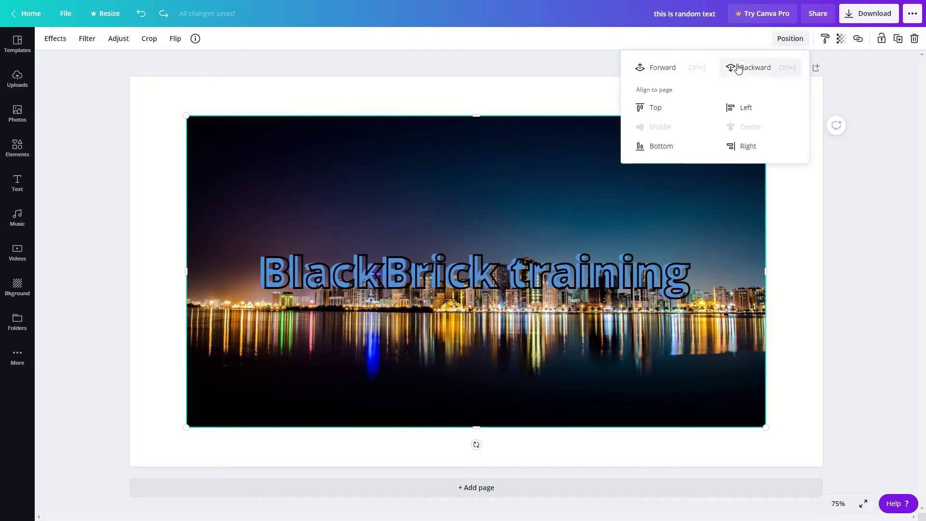
left_click(755, 69)
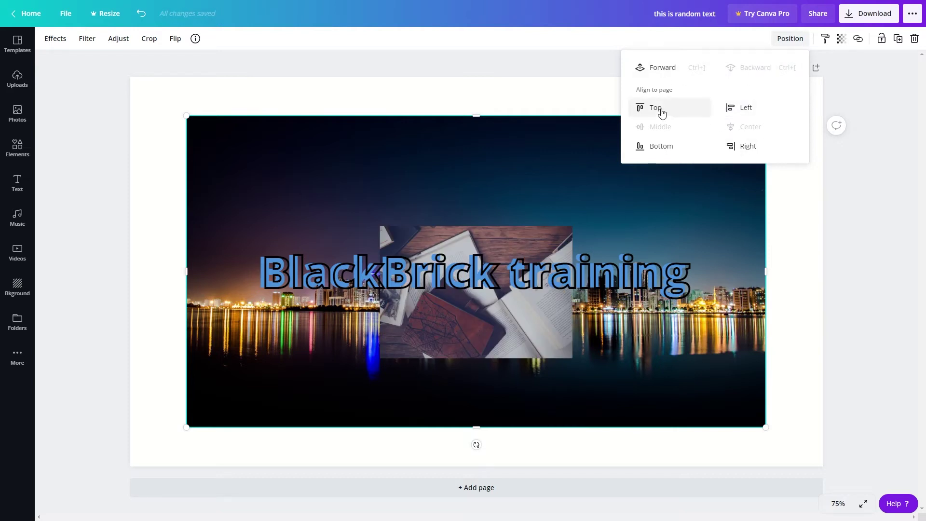
key("Escape")
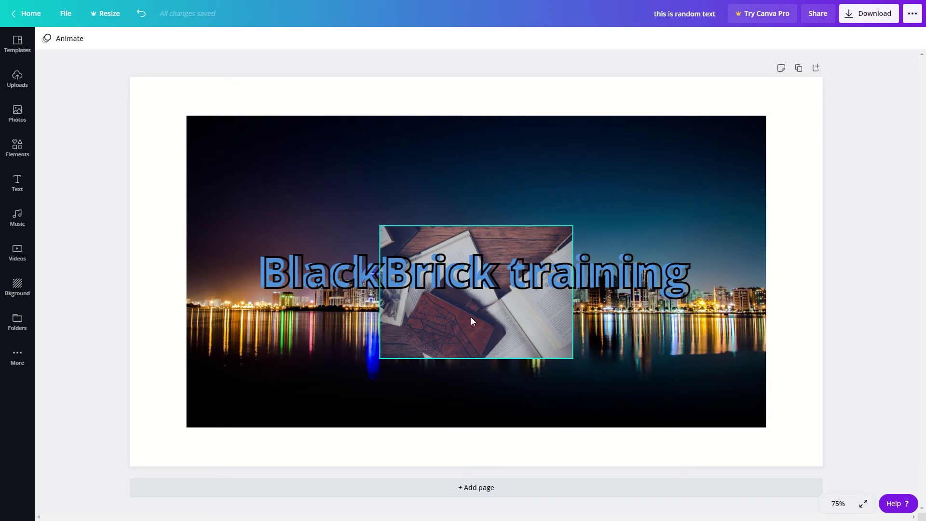
Set the books photo to about 50 transparency and place it under the title's left half
left_click_drag(456, 327, 449, 219)
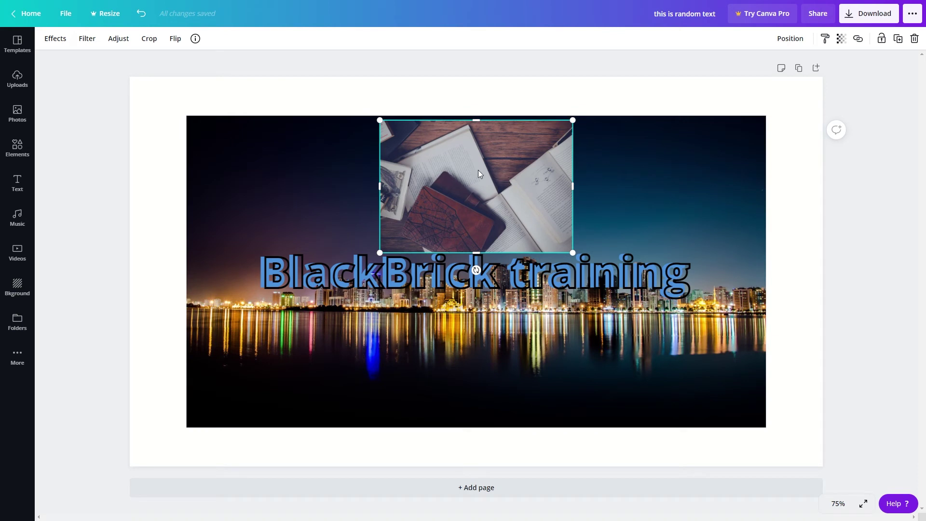
left_click(842, 40)
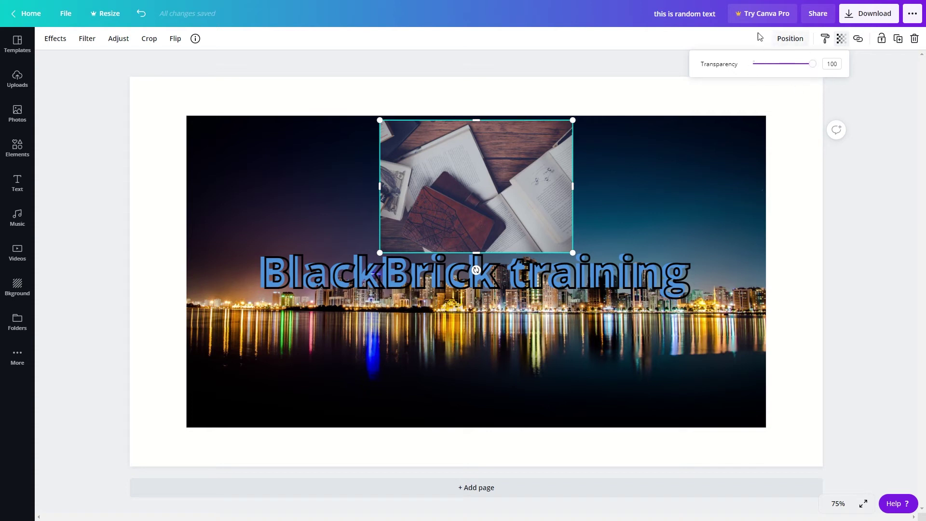
left_click_drag(820, 67, 784, 77)
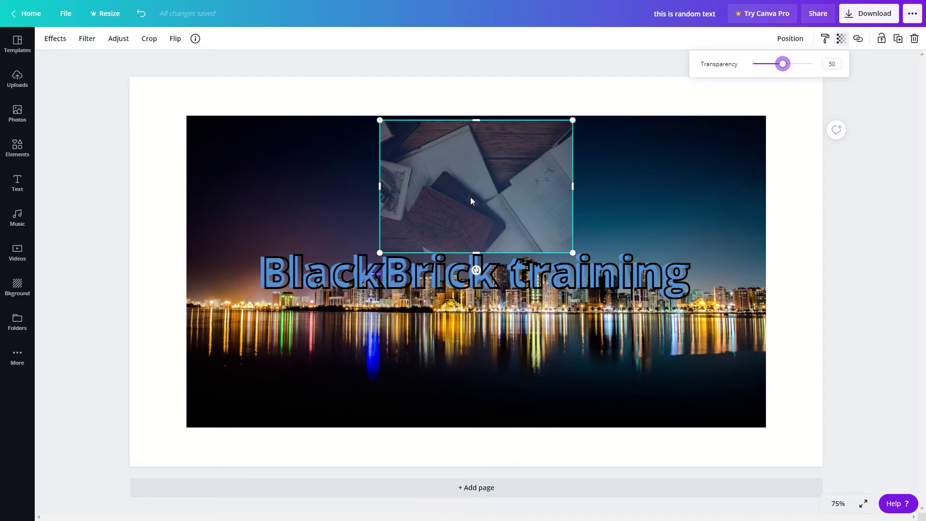
left_click_drag(478, 199, 520, 334)
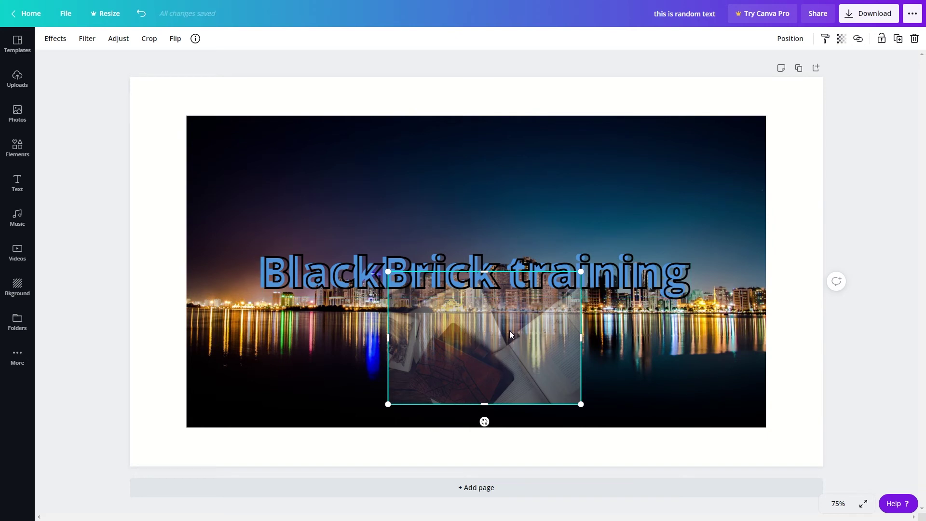
left_click_drag(436, 352, 299, 329)
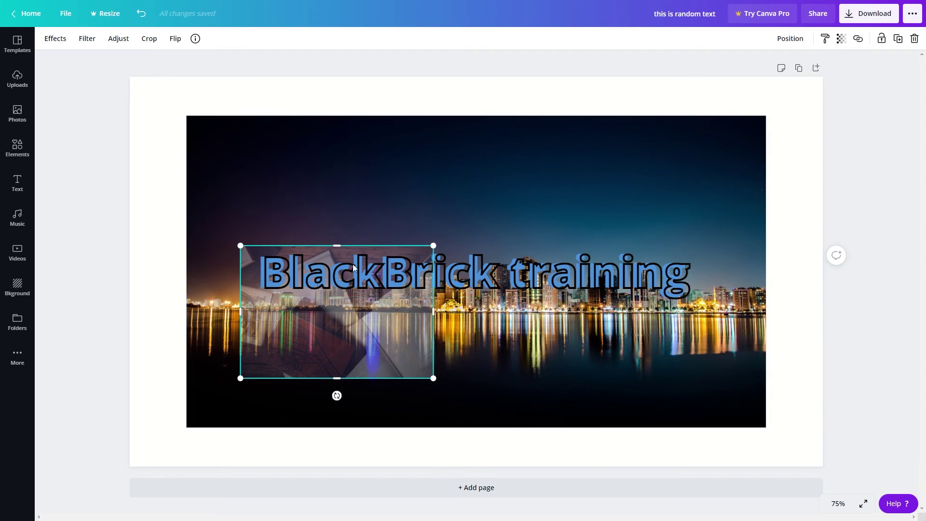
Drag the skyline photo around, then re-centre it on the page
left_click(107, 208)
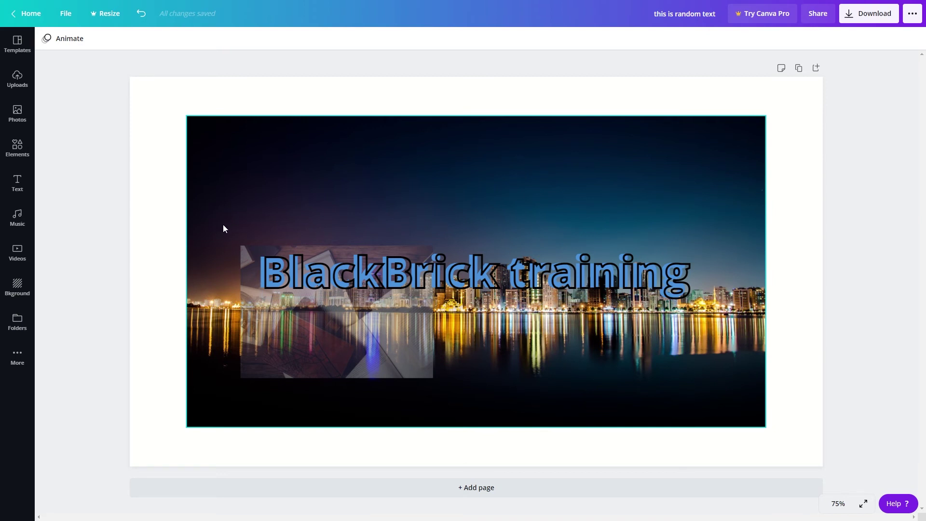
left_click_drag(218, 227, 326, 316)
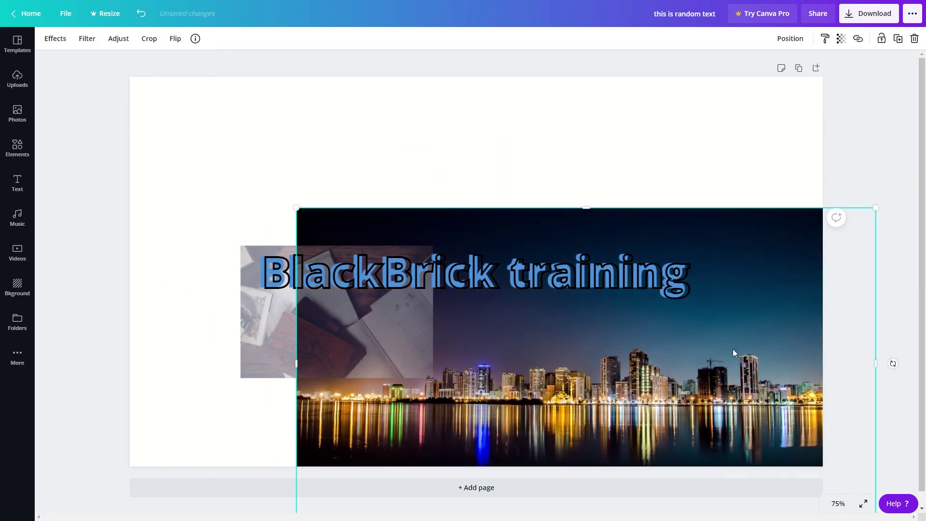
left_click_drag(728, 386, 628, 297)
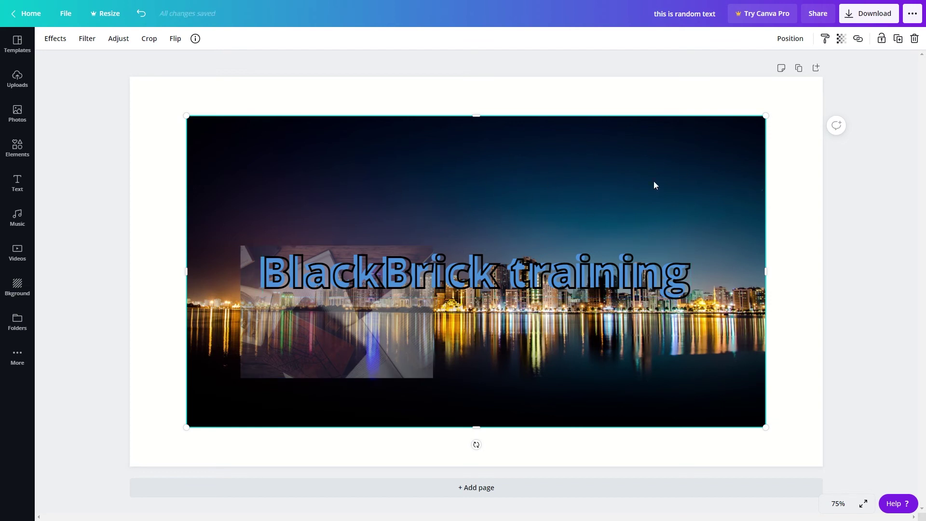
Lock the skyline photo, then select the title and books photo together
left_click(882, 40)
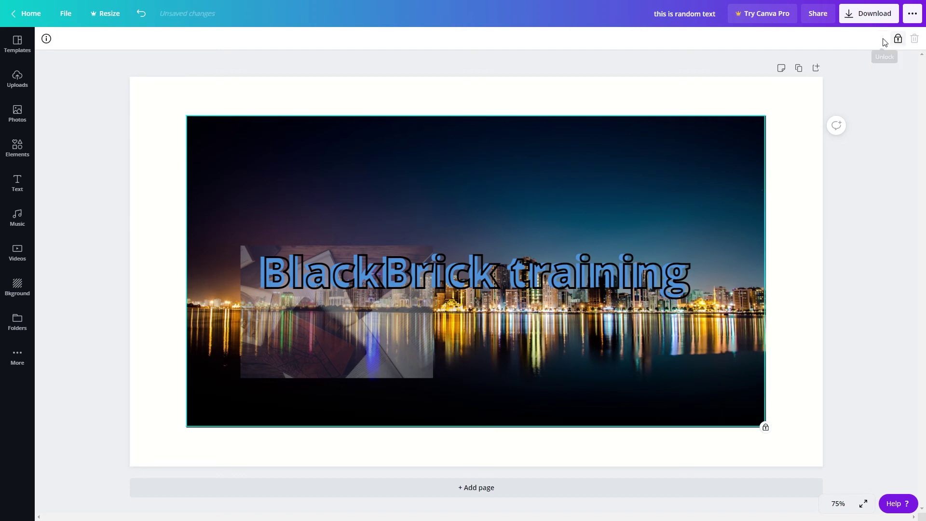
left_click(575, 271)
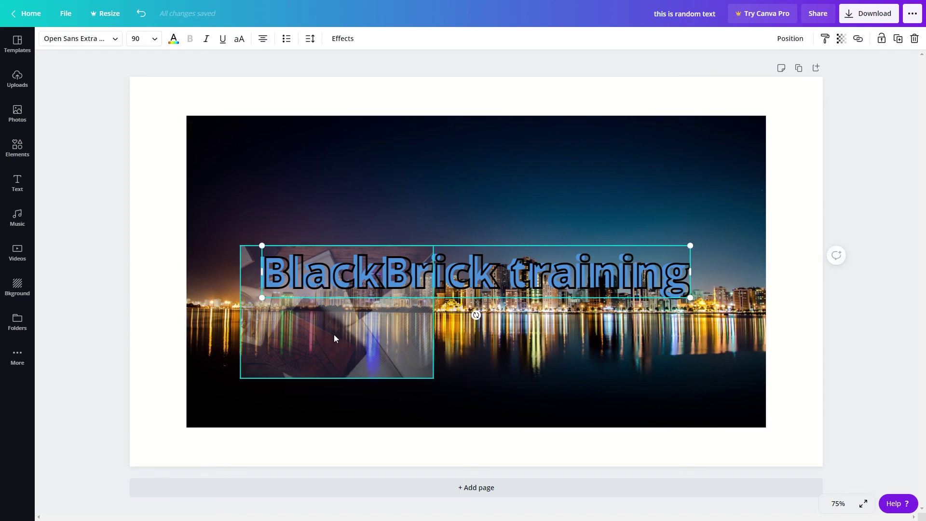
left_click(328, 351)
left_click(144, 264)
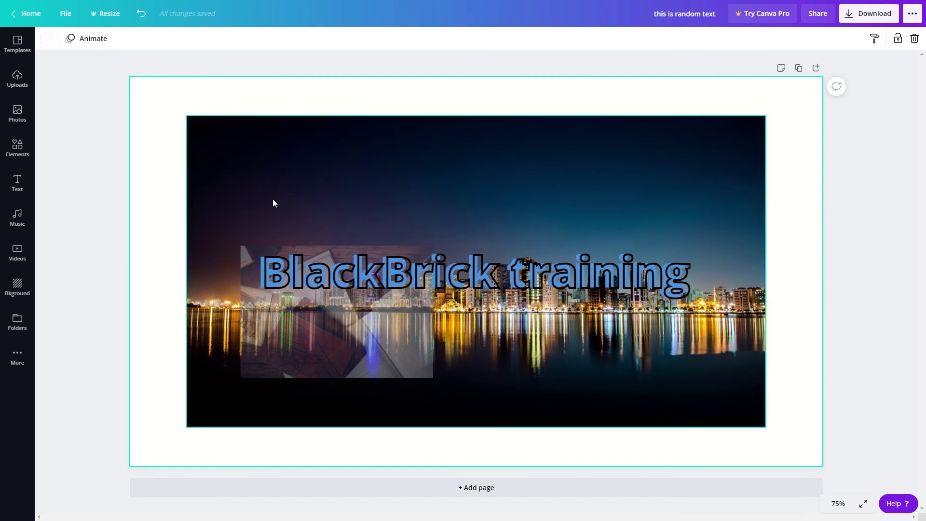
left_click_drag(212, 227, 421, 334)
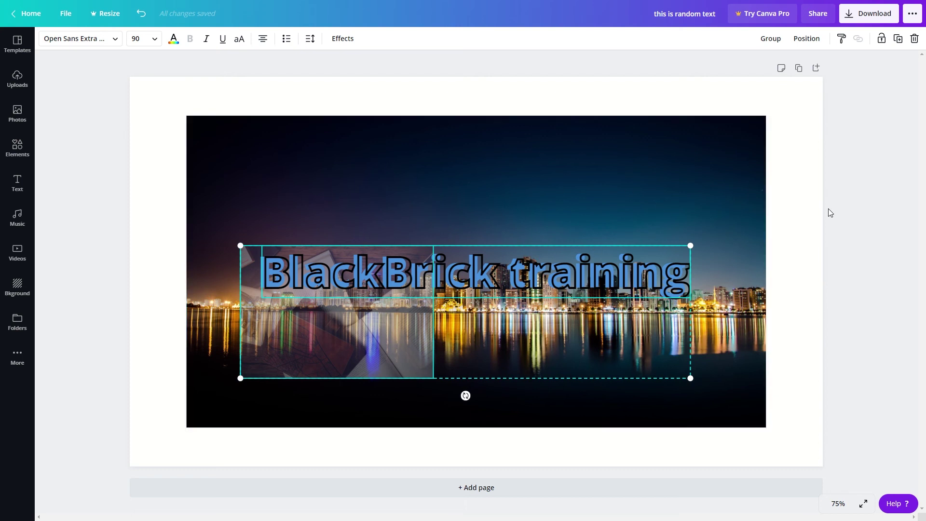
Unlock the skyline photo and shift it slightly lower on the page
left_click(679, 160)
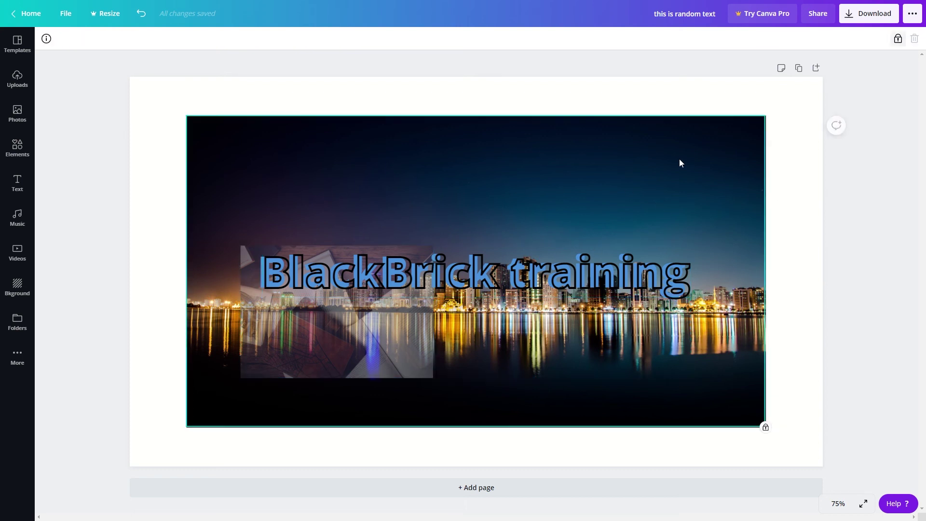
left_click(898, 41)
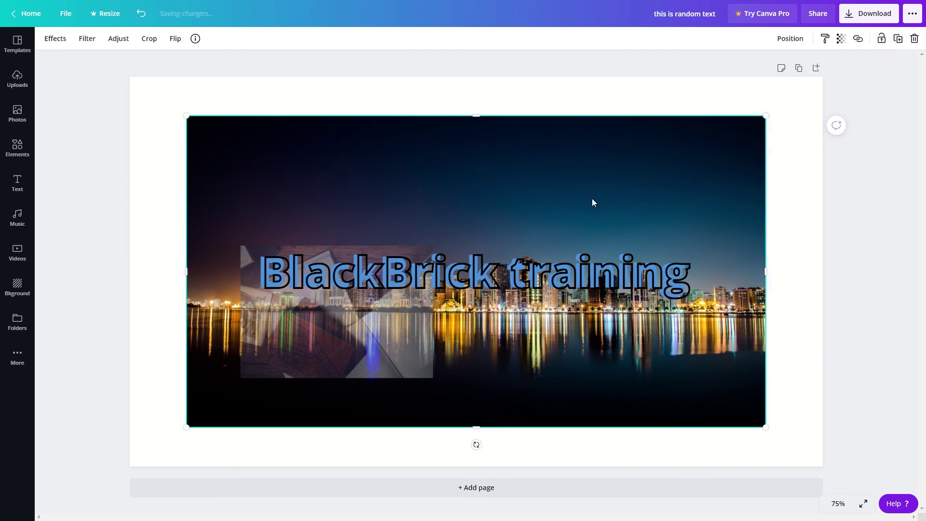
left_click_drag(592, 198, 593, 140)
left_click_drag(615, 210, 568, 235)
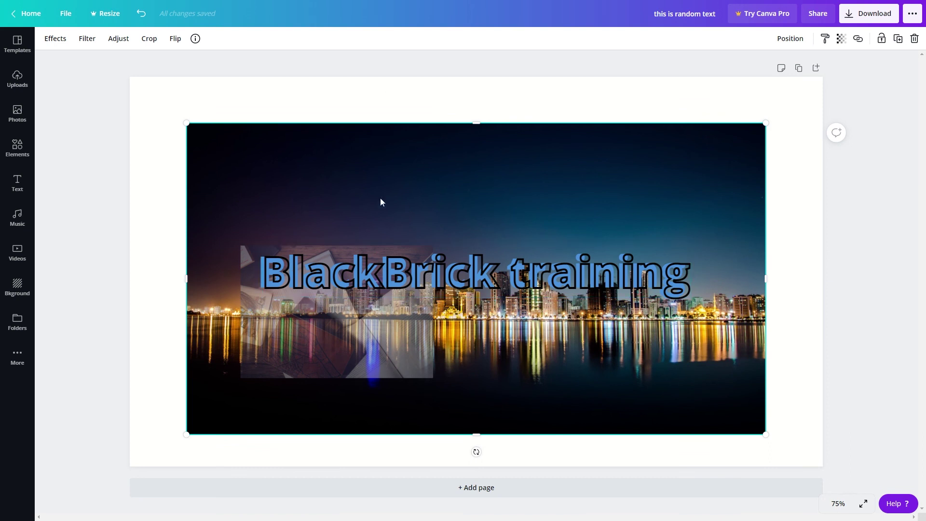
left_click(183, 205)
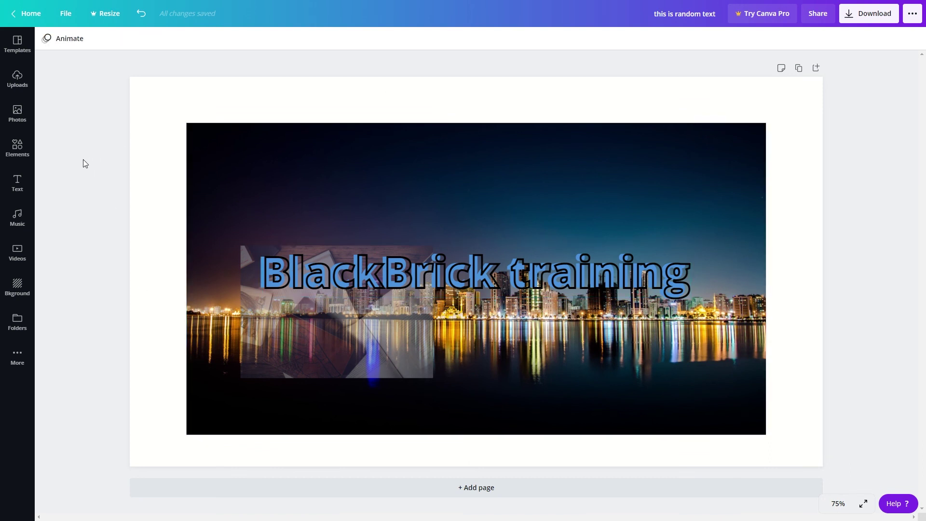
Duplicate the BlackBrick training title five times into a down-right cascade of copies
left_click(495, 275)
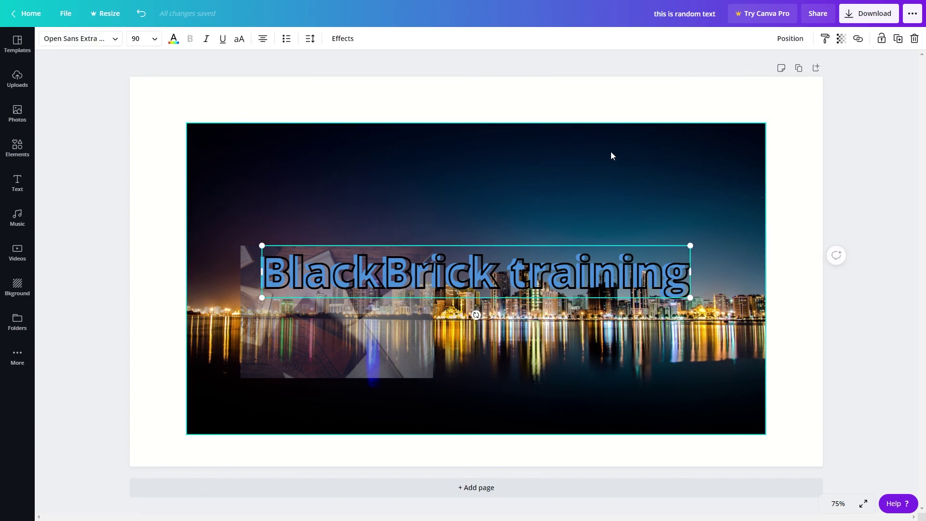
left_click(898, 41)
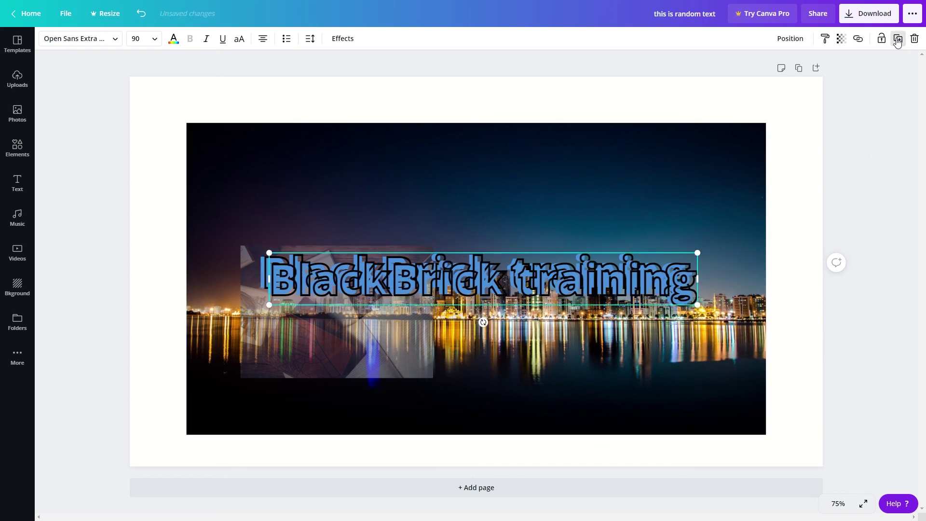
left_click(898, 42)
left_click(898, 42)
left_click(898, 42)
left_click(898, 41)
left_click(898, 41)
left_click(898, 41)
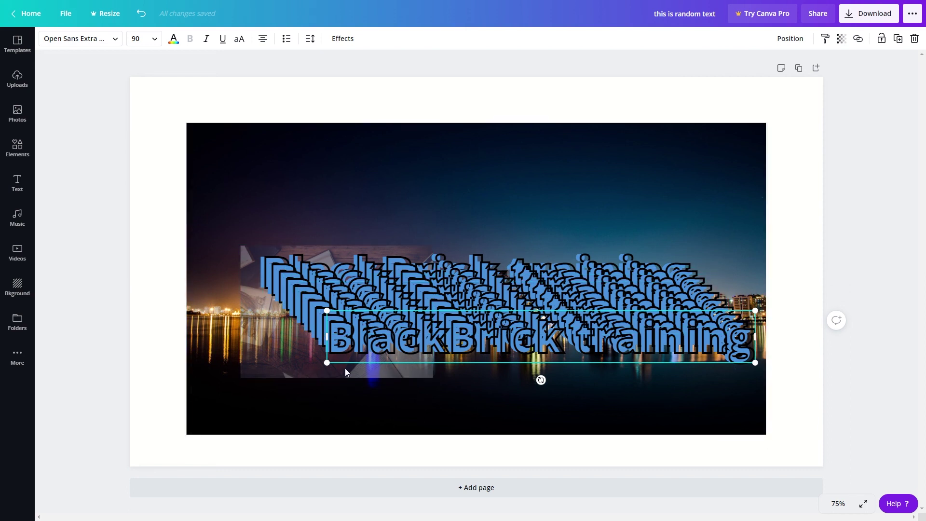
left_click(876, 213)
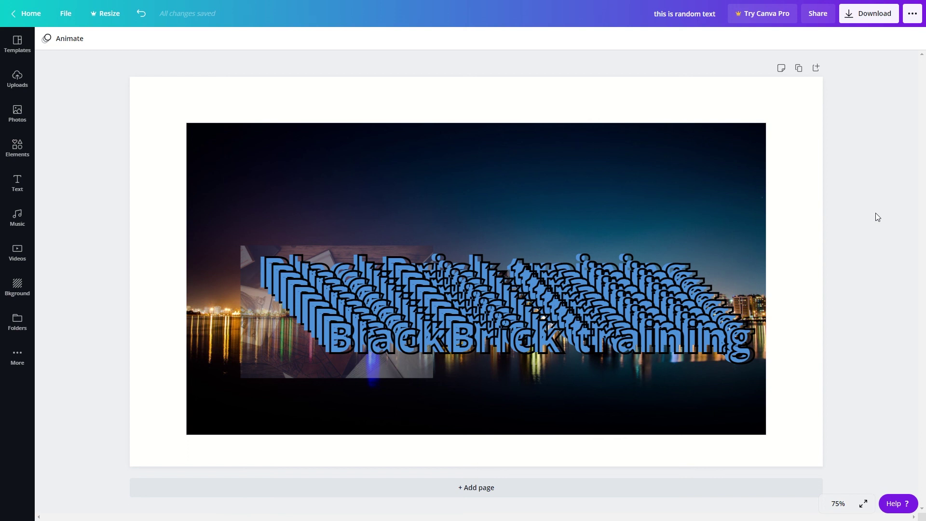